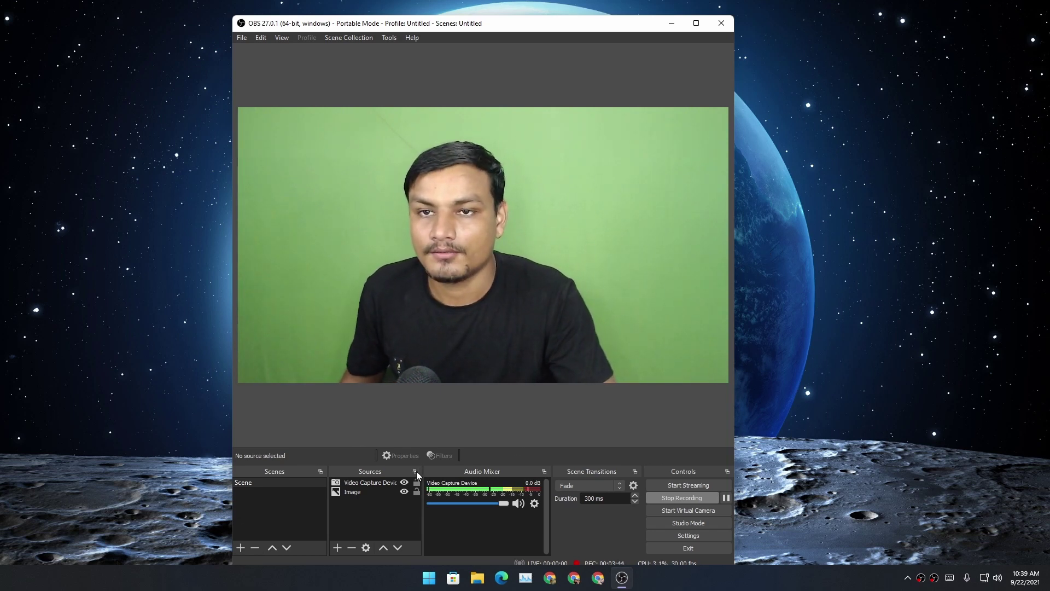
Open Filters from the Video Capture Device's context menu and move the dialog aside
{"action": "right_click", "coordinate": [374, 481]}
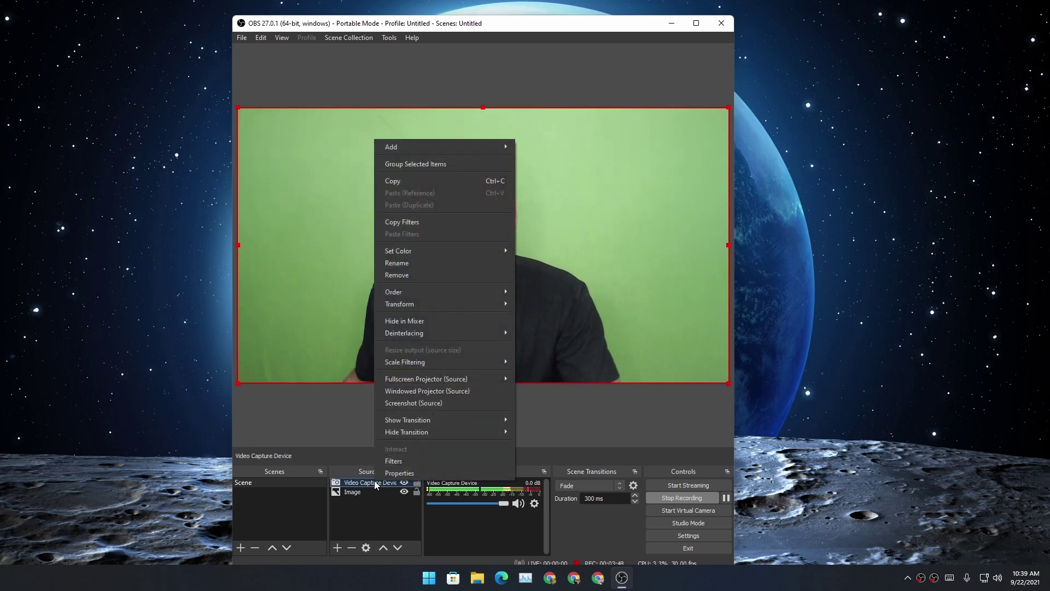
{"action": "left_click", "coordinate": [416, 461]}
{"action": "left_click_drag", "start_coordinate": [446, 94], "coordinate": [465, 55]}
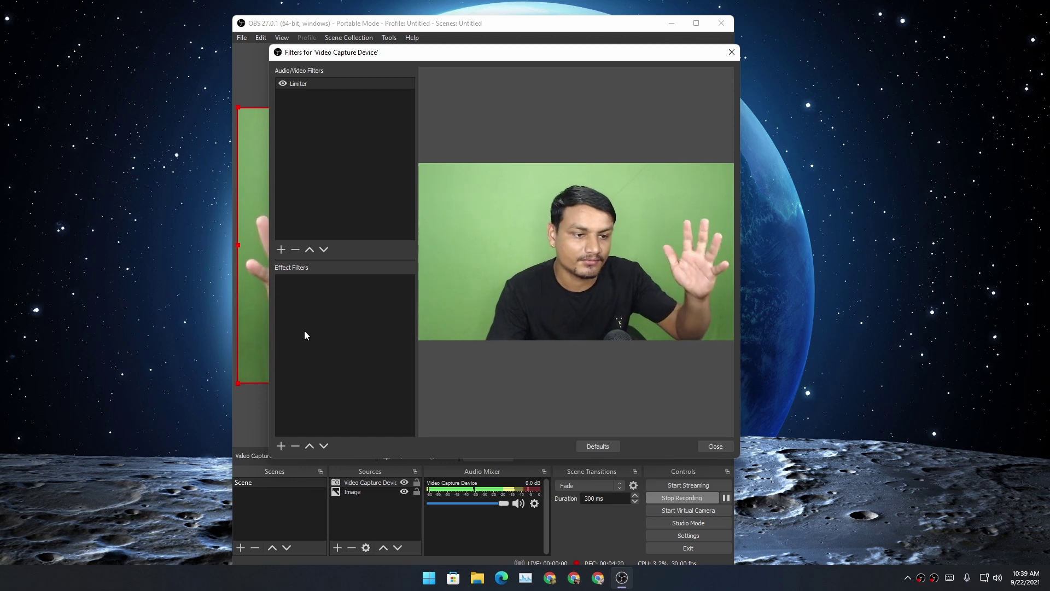
Add a Chroma Key effect filter to the webcam, keeping its default name
{"action": "left_click", "coordinate": [281, 446]}
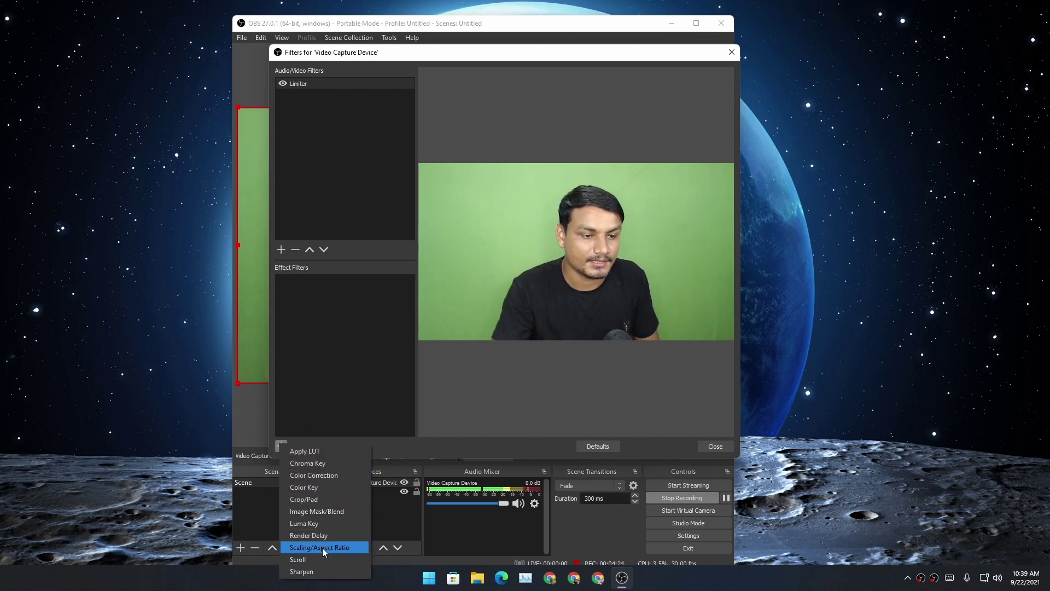
{"action": "left_click", "coordinate": [339, 463]}
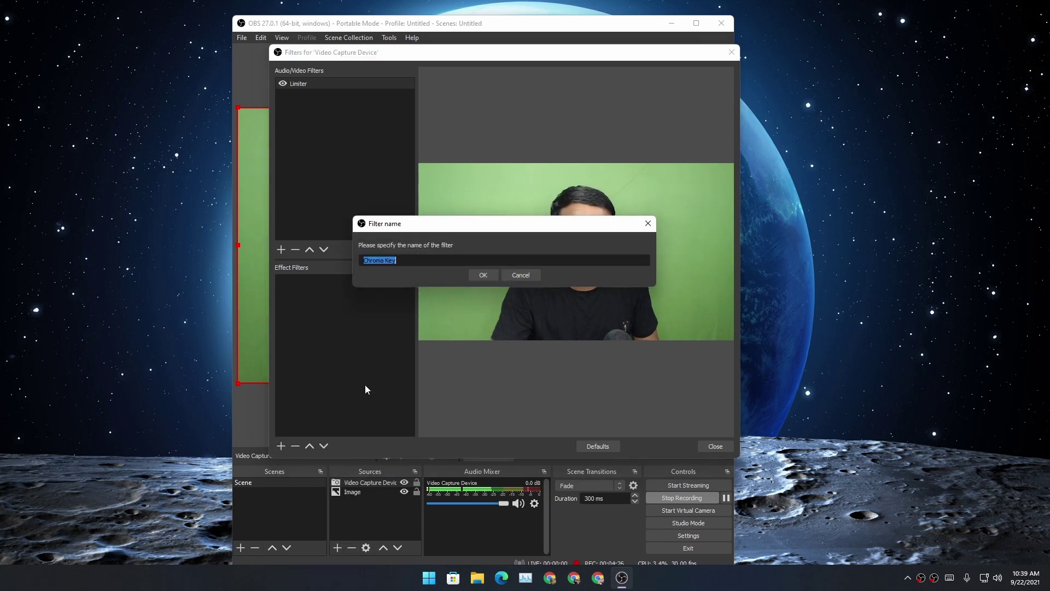
{"action": "left_click", "coordinate": [487, 274]}
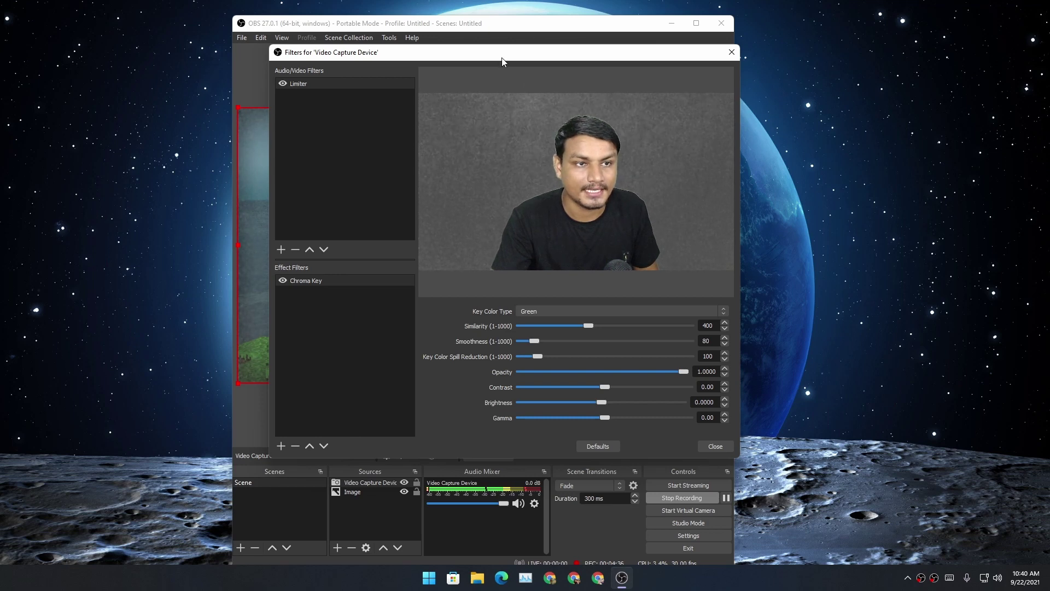
{"action": "mouse_move", "coordinate": [502, 55]}
{"action": "left_mouse_down"}
{"action": "mouse_move", "coordinate": [720, 380]}
{"action": "mouse_move", "coordinate": [495, 90]}
{"action": "left_mouse_up"}
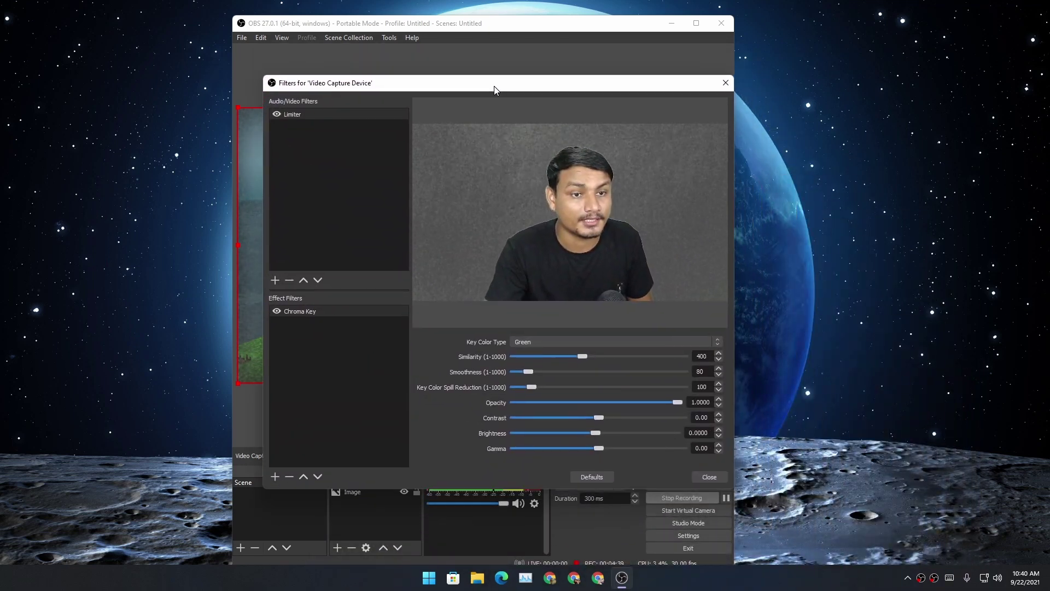
{"action": "left_click", "coordinate": [528, 341]}
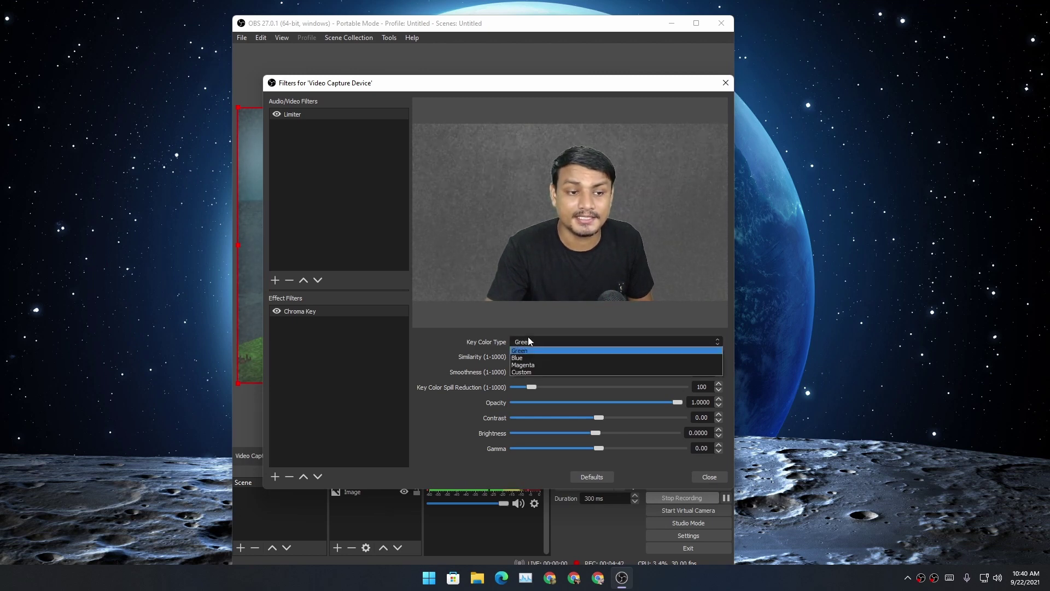
{"action": "left_click", "coordinate": [530, 357]}
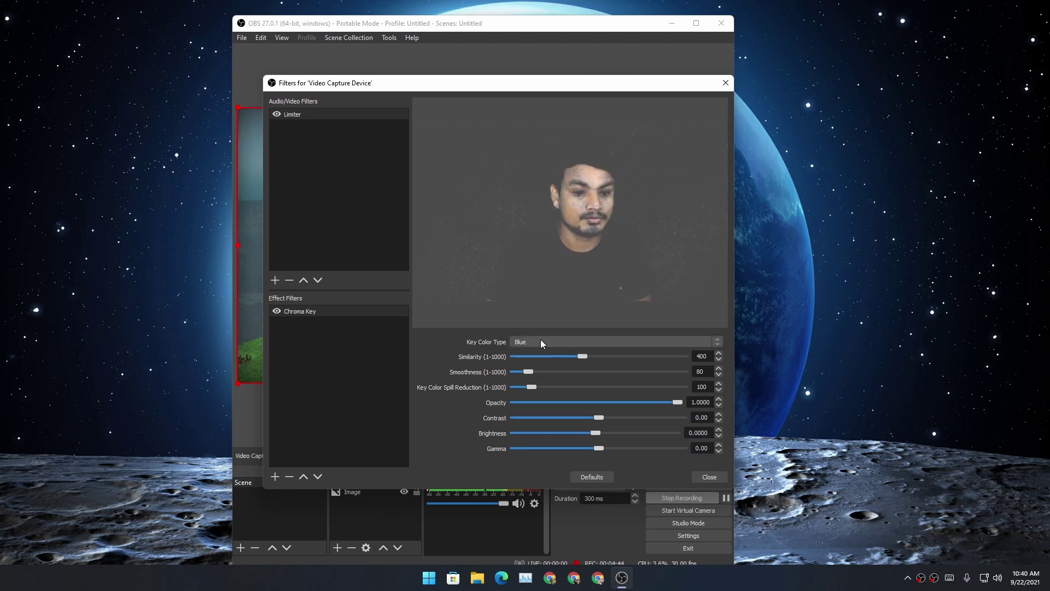
{"action": "left_click", "coordinate": [541, 342]}
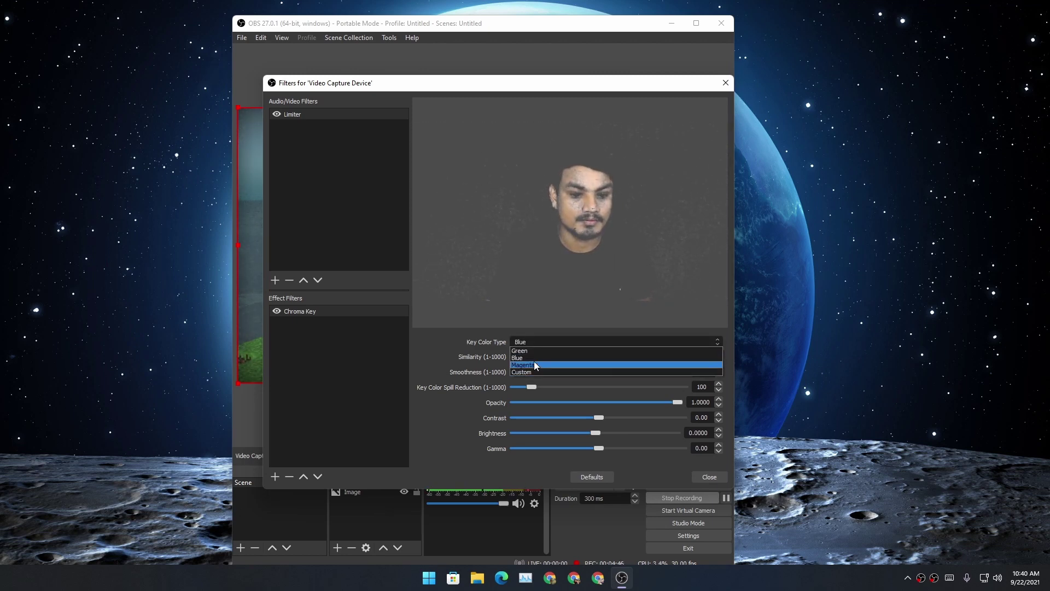
{"action": "left_click", "coordinate": [535, 365]}
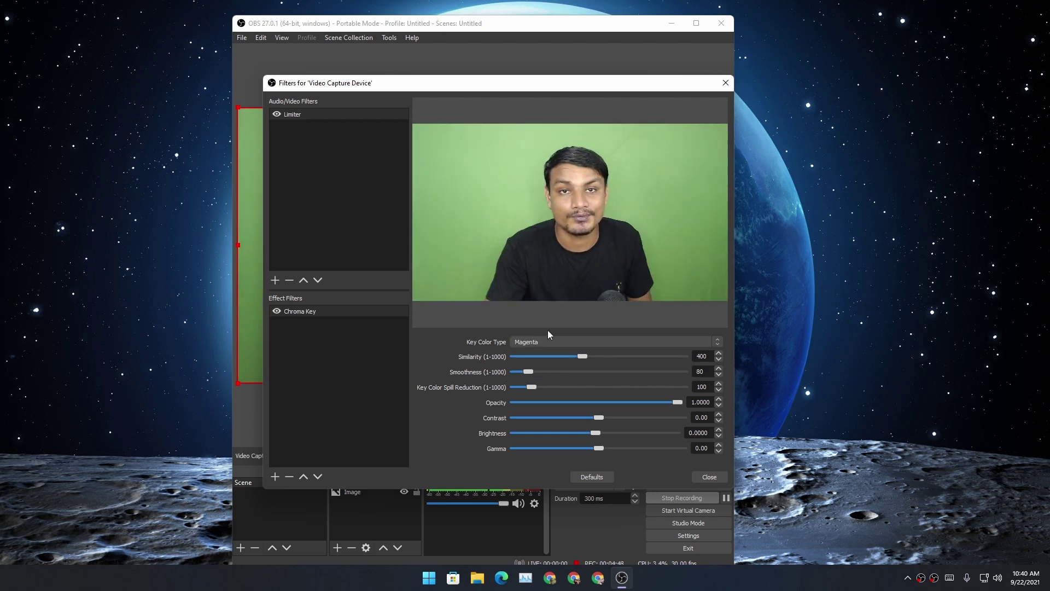
{"action": "left_click", "coordinate": [547, 342]}
{"action": "left_click", "coordinate": [536, 376]}
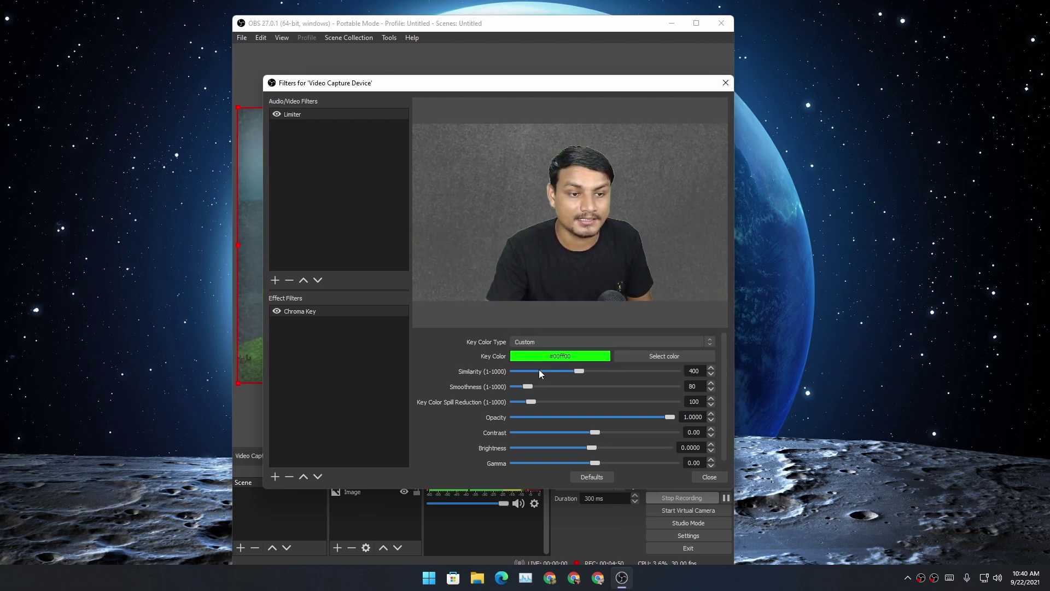
{"action": "left_click", "coordinate": [547, 343]}
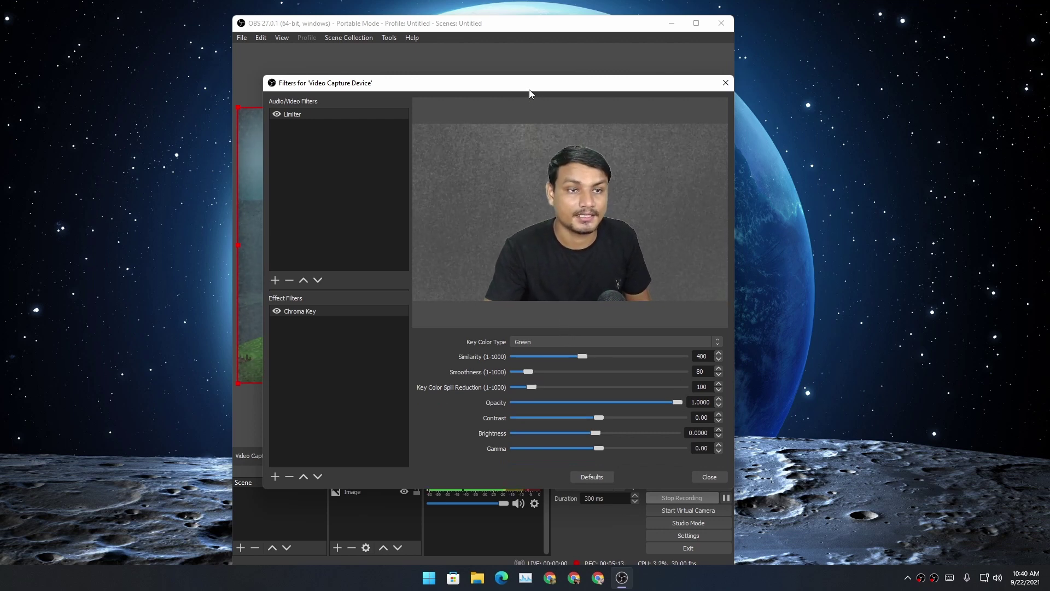
{"action": "mouse_move", "coordinate": [528, 89]}
{"action": "left_mouse_down"}
{"action": "mouse_move", "coordinate": [472, 445]}
{"action": "mouse_move", "coordinate": [514, 107]}
{"action": "mouse_move", "coordinate": [528, 81]}
{"action": "left_mouse_up"}
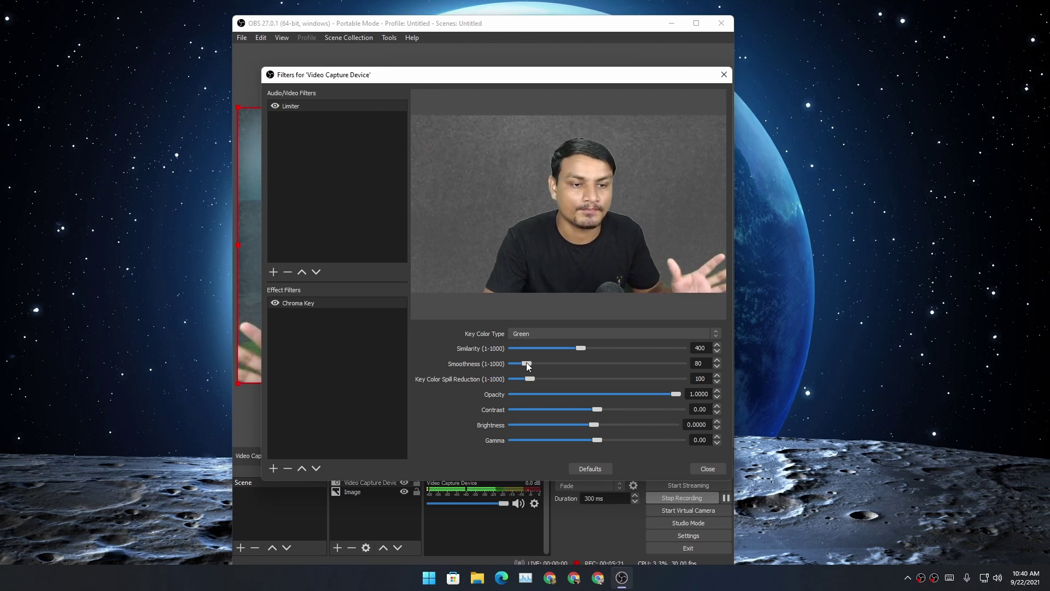
Drop Chroma Key Smoothness to 1 and raise Similarity to 466
{"action": "left_click_drag", "start_coordinate": [527, 364], "coordinate": [495, 367]}
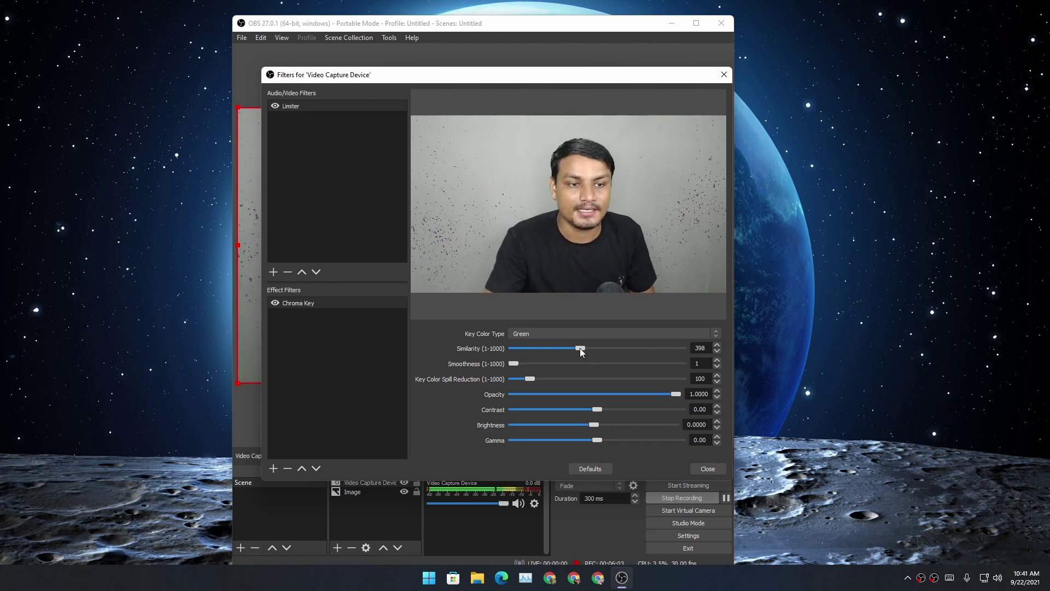
{"action": "left_click_drag", "start_coordinate": [579, 348], "coordinate": [586, 348]}
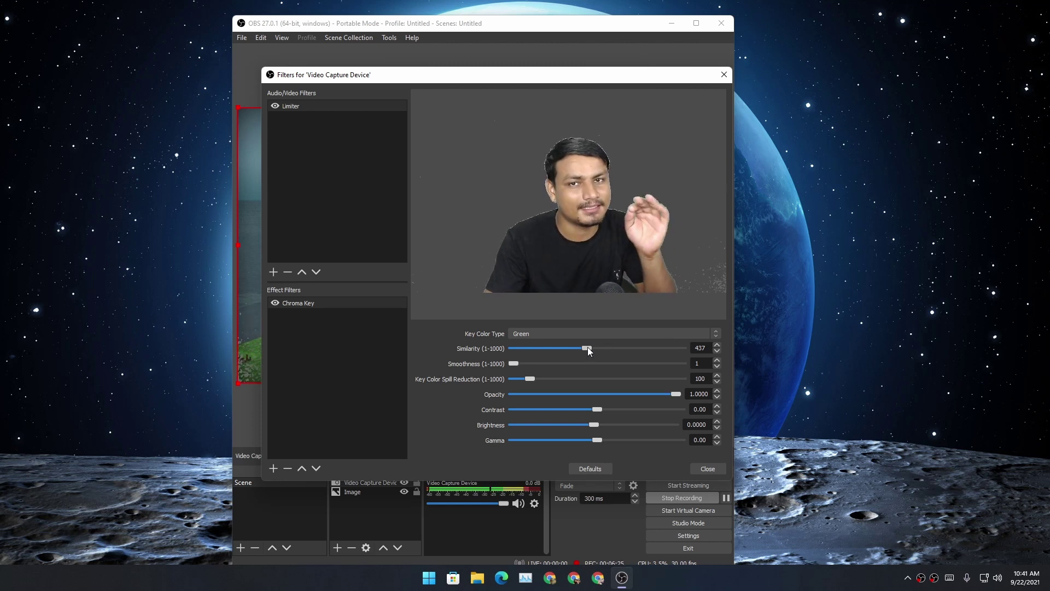
{"action": "left_click_drag", "start_coordinate": [587, 347], "coordinate": [589, 346]}
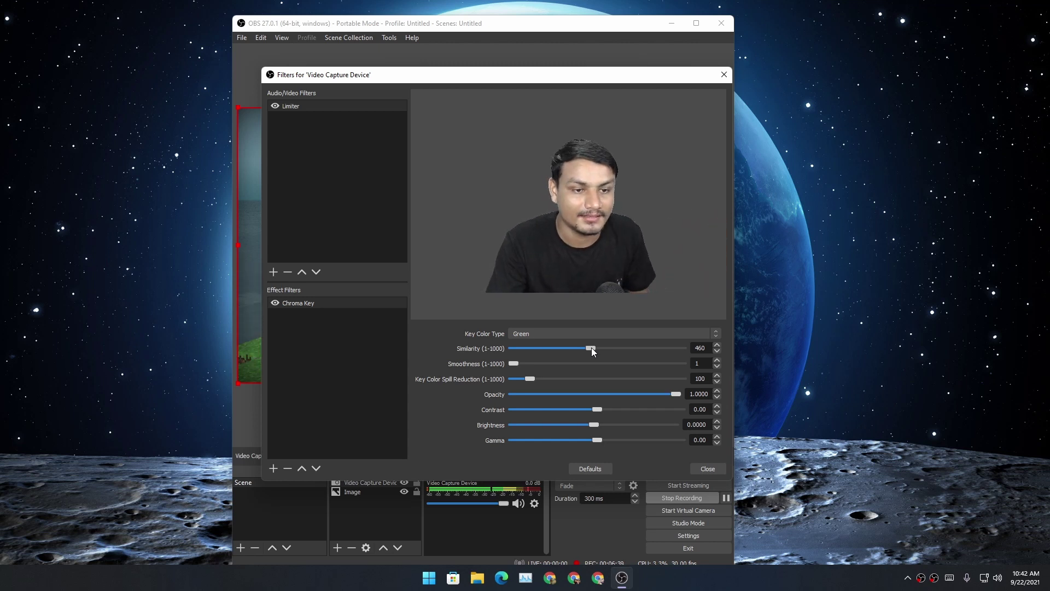
{"action": "scroll", "coordinate": [592, 349], "scroll_direction": "up", "scroll_amount": 1}
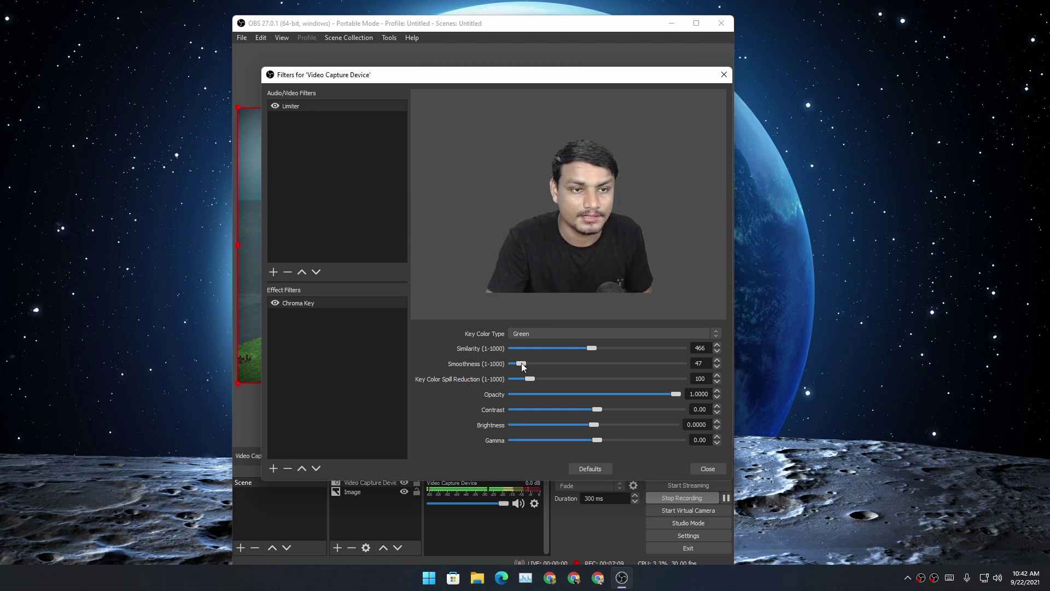
Set Chroma Key Smoothness 14, Contrast -0.09, Brightness -0.0102 and Gamma -0.06
{"action": "left_click_drag", "start_coordinate": [521, 362], "coordinate": [520, 363]}
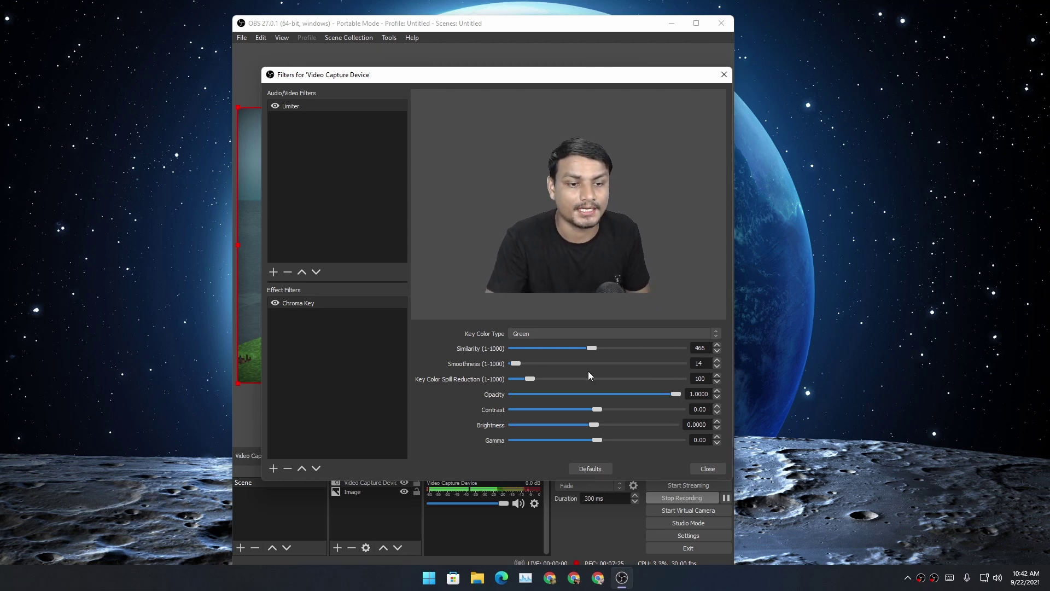
{"action": "left_click_drag", "start_coordinate": [598, 410], "coordinate": [590, 424]}
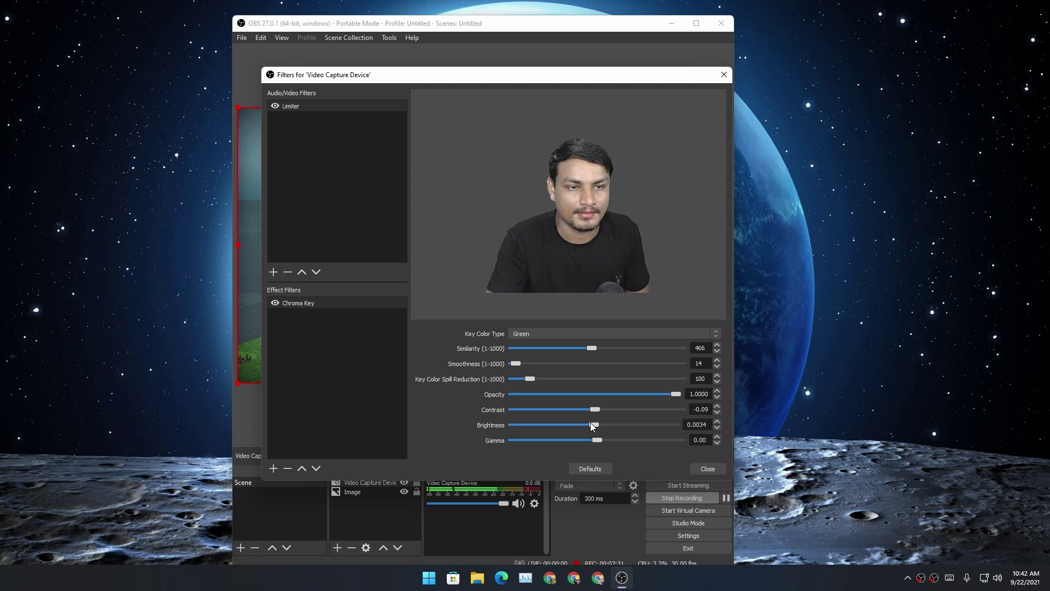
{"action": "mouse_move", "coordinate": [590, 425]}
{"action": "left_mouse_down"}
{"action": "mouse_move", "coordinate": [620, 440]}
{"action": "mouse_move", "coordinate": [592, 440]}
{"action": "left_mouse_up"}
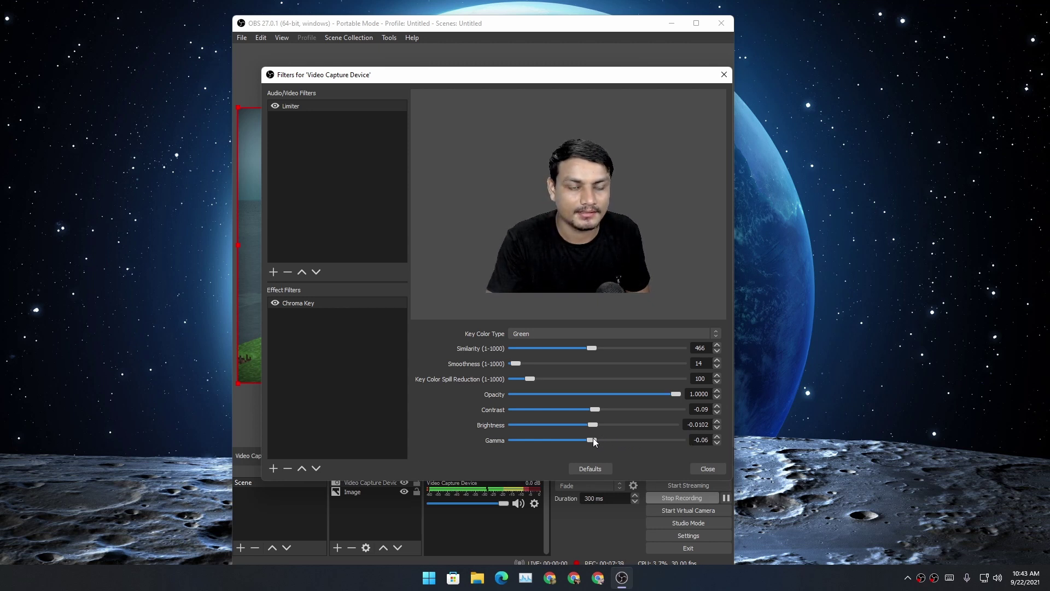
Close the Filters dialog, resize the webcam, then restore it to full canvas size
{"action": "left_click", "coordinate": [708, 468]}
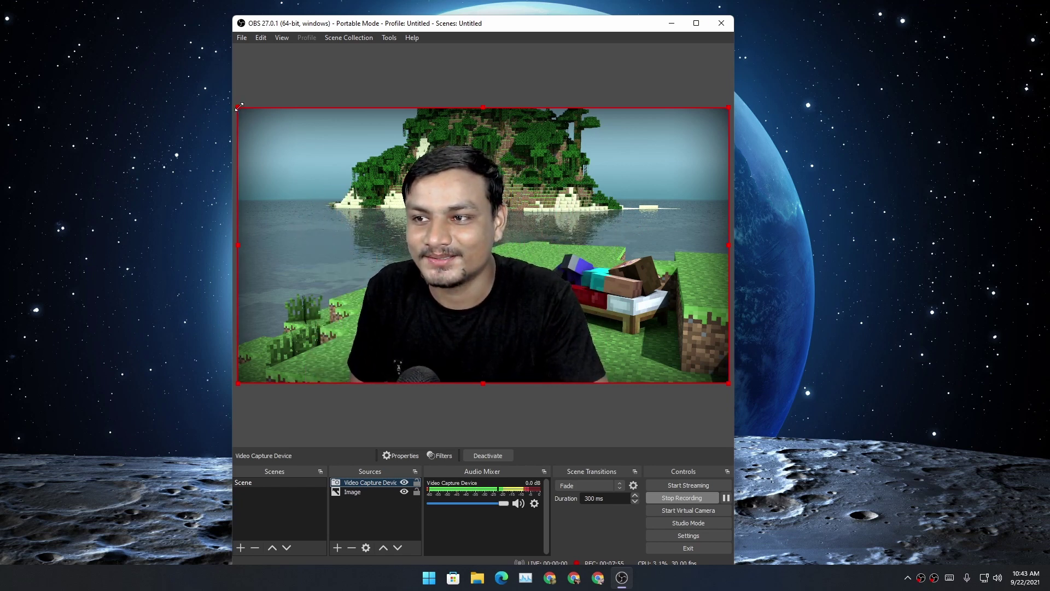
{"action": "mouse_move", "coordinate": [239, 107]}
{"action": "left_mouse_down"}
{"action": "mouse_move", "coordinate": [556, 286]}
{"action": "mouse_move", "coordinate": [605, 299]}
{"action": "left_mouse_up"}
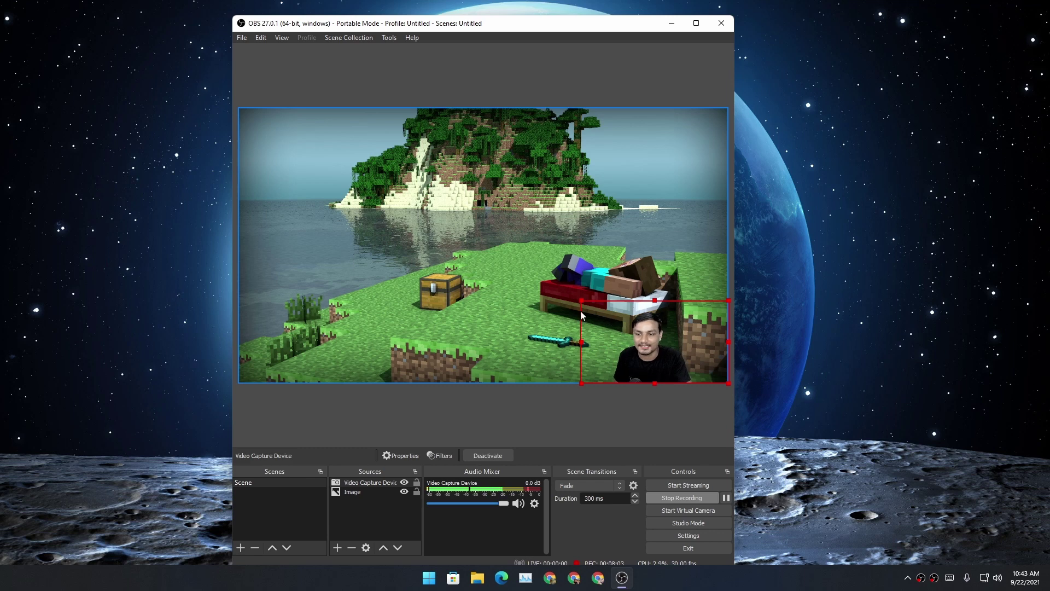
{"action": "key", "text": "ctrl+f"}
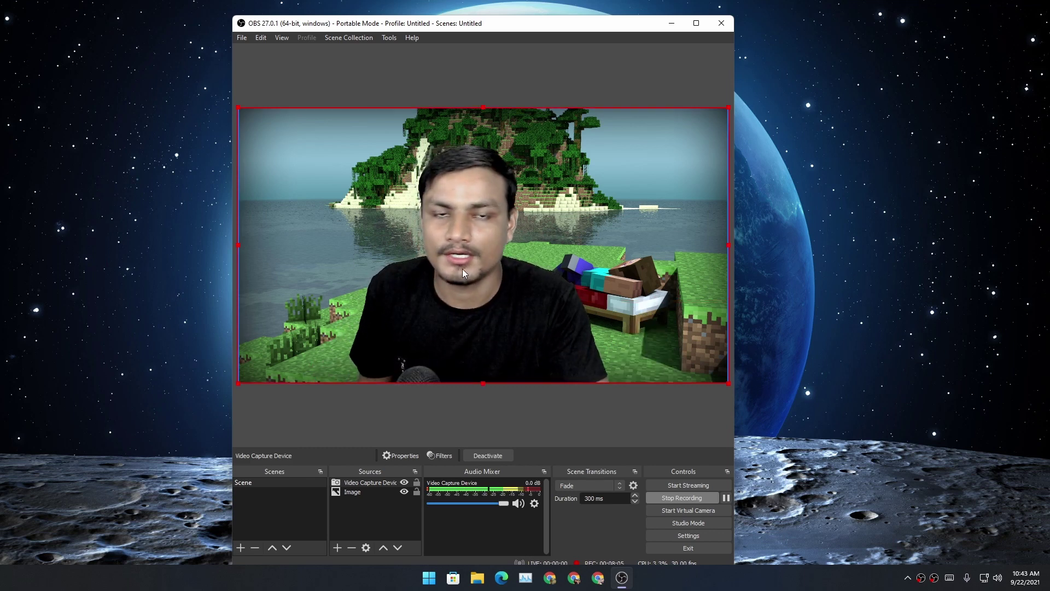
Add a Color Correction effect filter to the Video Capture Device webcam
{"action": "right_click", "coordinate": [366, 482]}
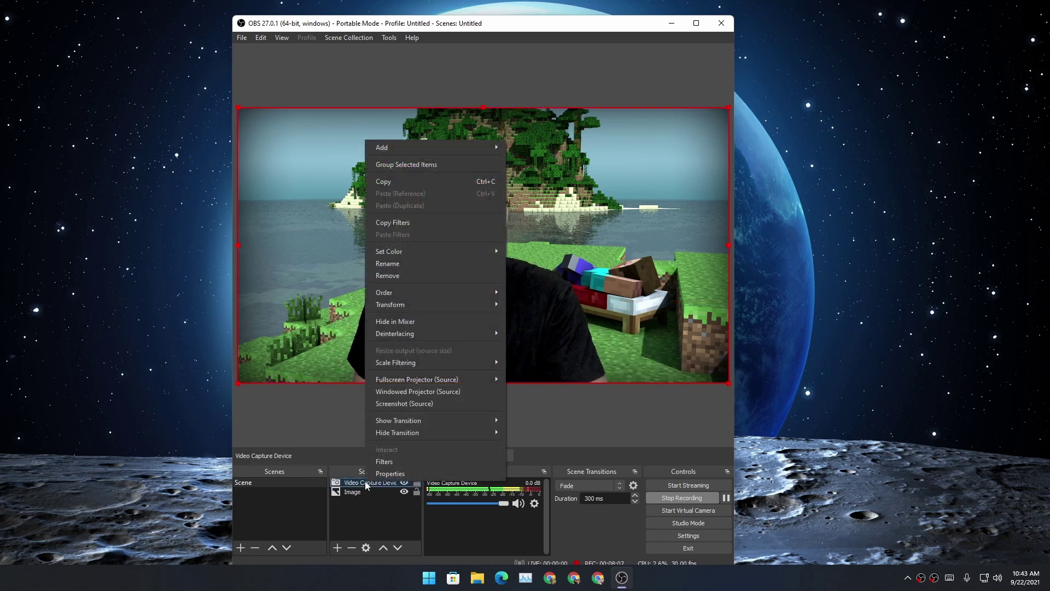
{"action": "left_click", "coordinate": [385, 462]}
{"action": "left_click", "coordinate": [260, 488]}
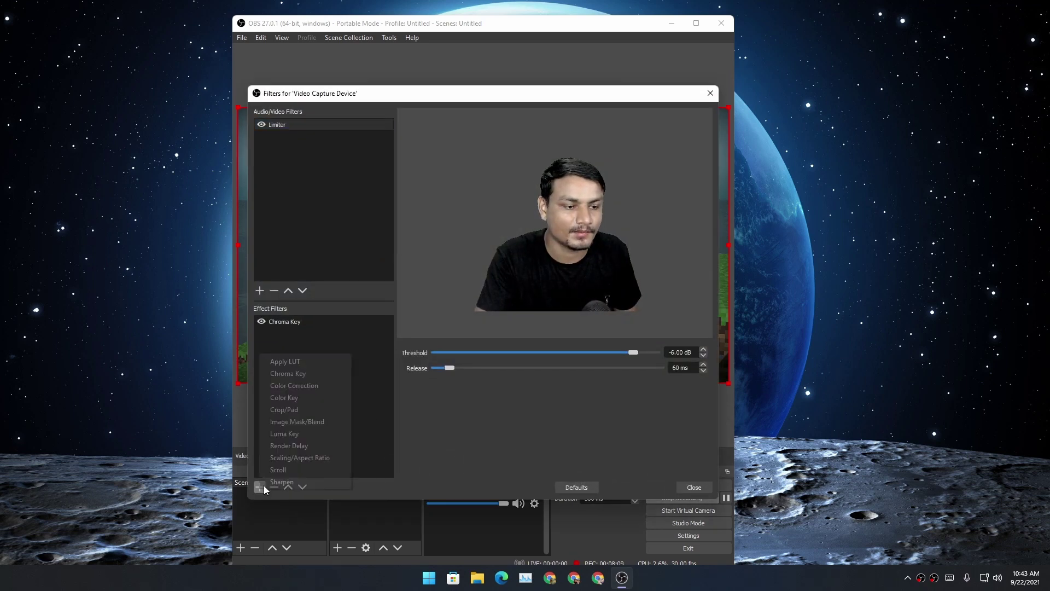
{"action": "left_click", "coordinate": [320, 385]}
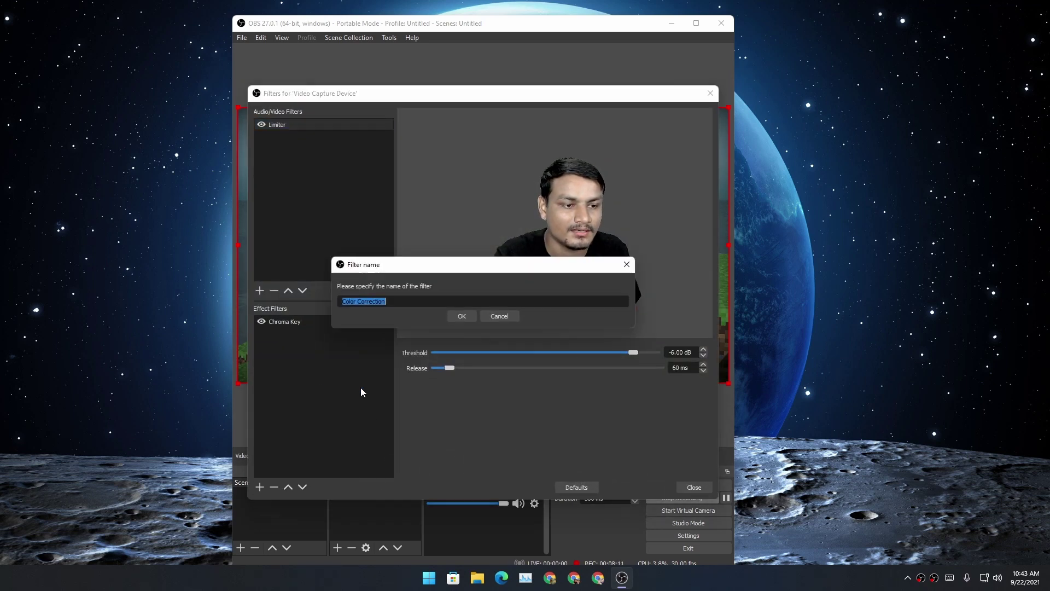
{"action": "left_click", "coordinate": [467, 316]}
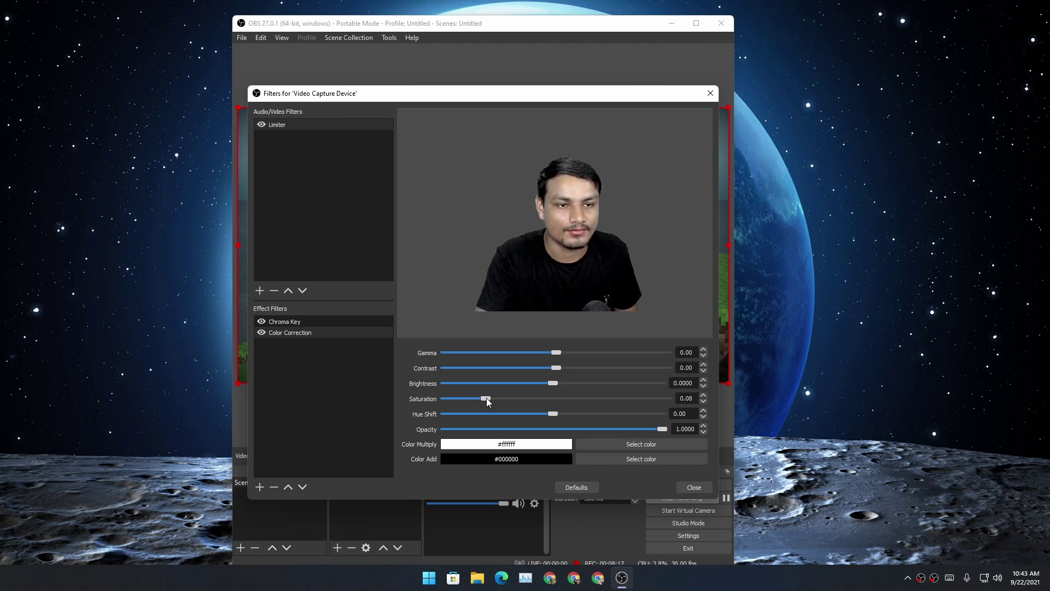
Adjust the Color Correction Saturation until it settles at 0.71
{"action": "left_click_drag", "start_coordinate": [487, 398], "coordinate": [643, 399]}
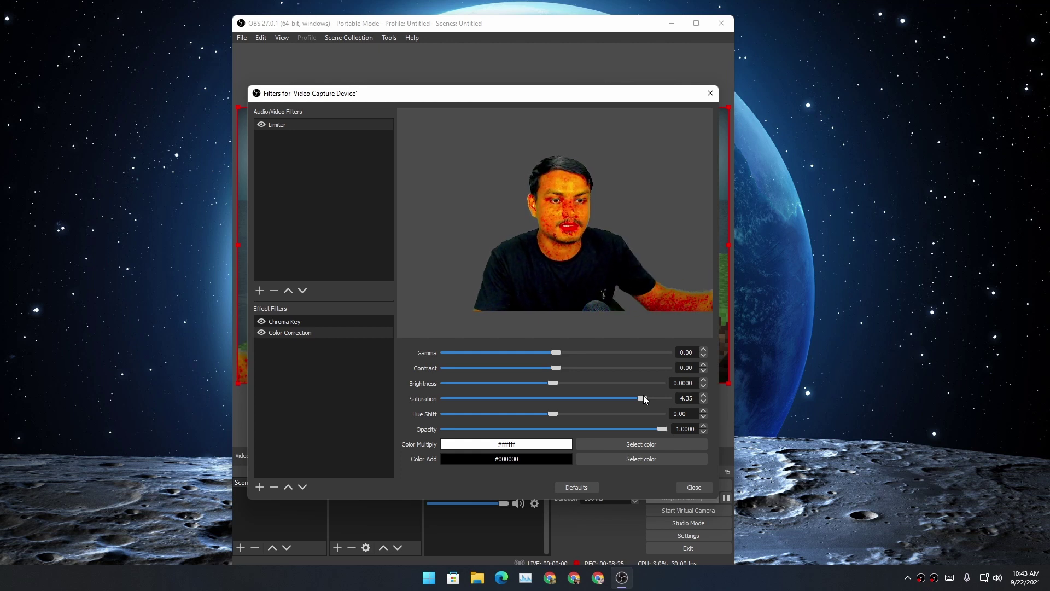
{"action": "left_click_drag", "start_coordinate": [645, 400], "coordinate": [599, 402]}
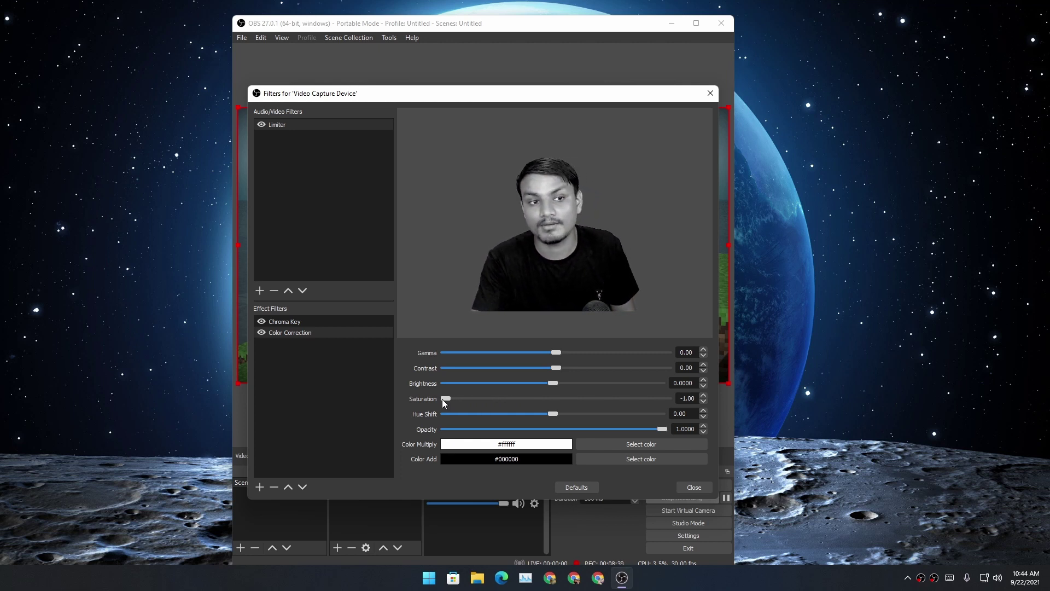
{"action": "left_click_drag", "start_coordinate": [443, 399], "coordinate": [498, 401]}
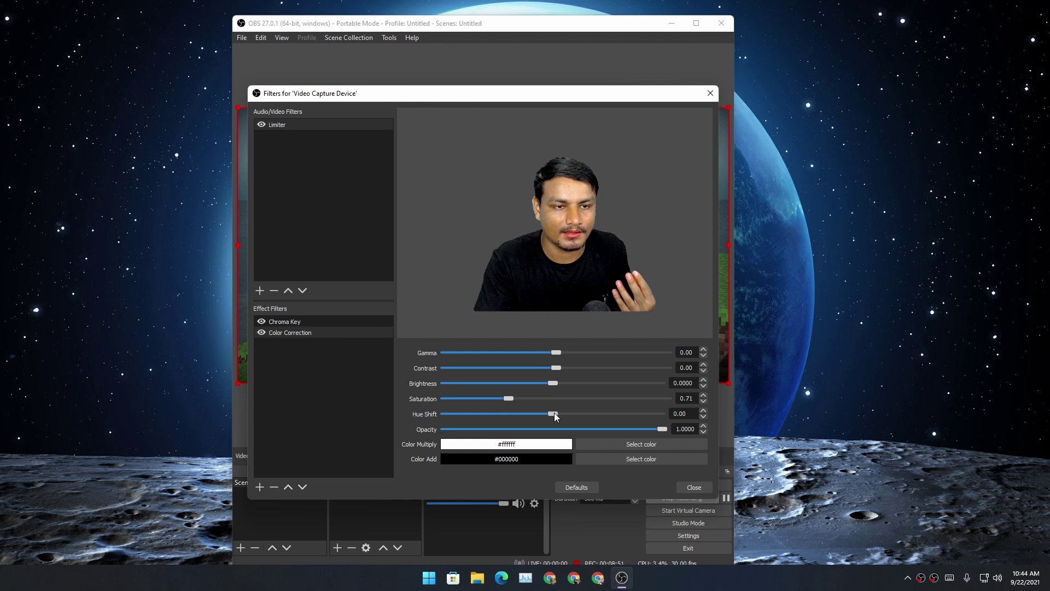
Set Color Correction Hue Shift 0.92, Contrast -0.08 and Gamma -0.09, then close filters
{"action": "mouse_move", "coordinate": [554, 414]}
{"action": "left_mouse_down"}
{"action": "mouse_move", "coordinate": [513, 415]}
{"action": "mouse_move", "coordinate": [565, 414]}
{"action": "mouse_move", "coordinate": [538, 414]}
{"action": "left_mouse_up"}
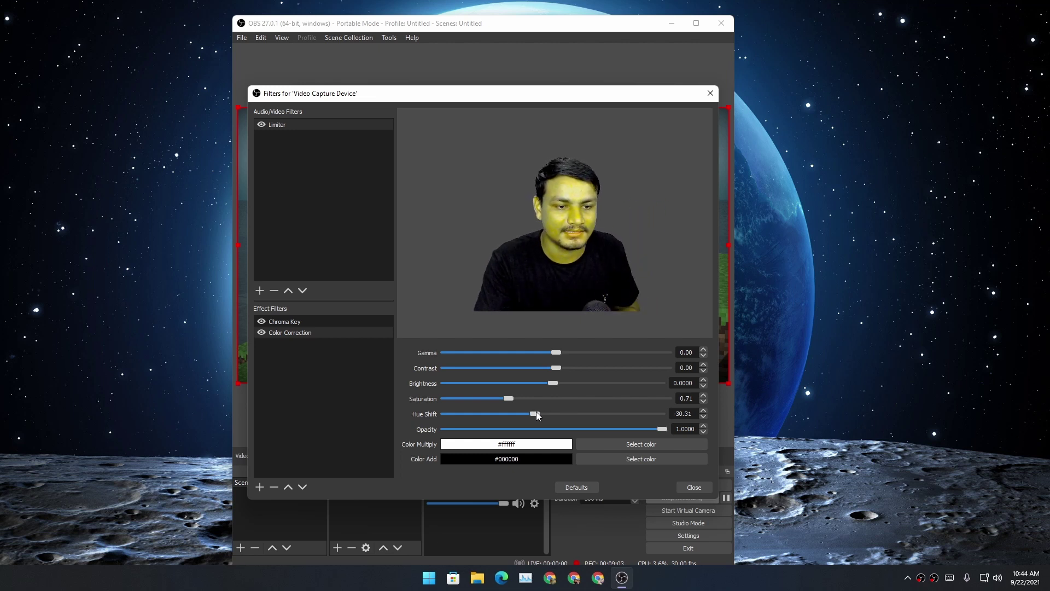
{"action": "mouse_move", "coordinate": [538, 411]}
{"action": "left_mouse_down"}
{"action": "mouse_move", "coordinate": [518, 412]}
{"action": "mouse_move", "coordinate": [554, 412]}
{"action": "left_mouse_up"}
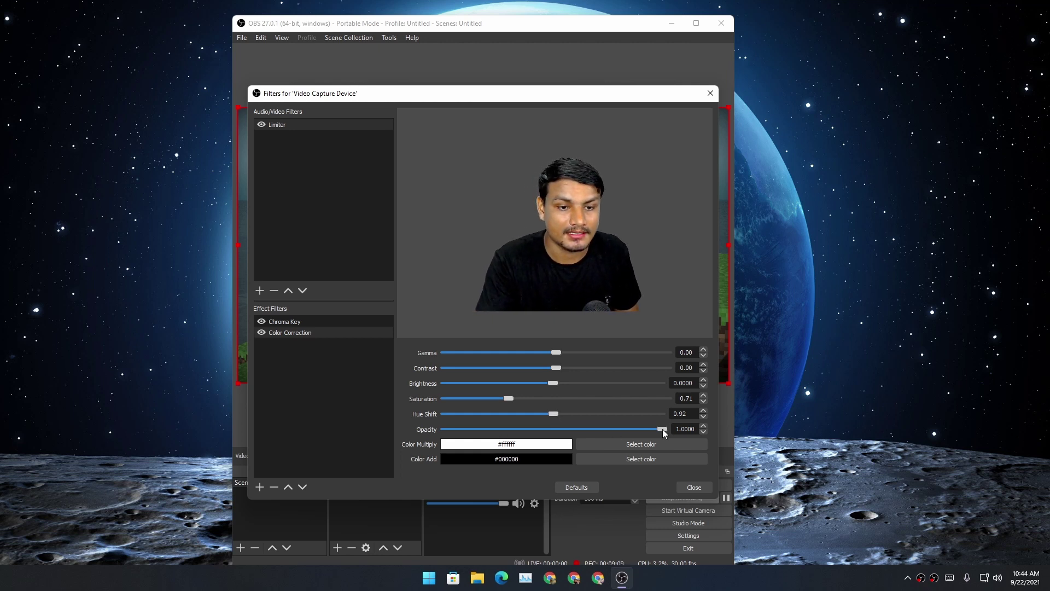
{"action": "mouse_move", "coordinate": [662, 429]}
{"action": "left_mouse_down"}
{"action": "mouse_move", "coordinate": [590, 429]}
{"action": "mouse_move", "coordinate": [683, 432]}
{"action": "left_mouse_up"}
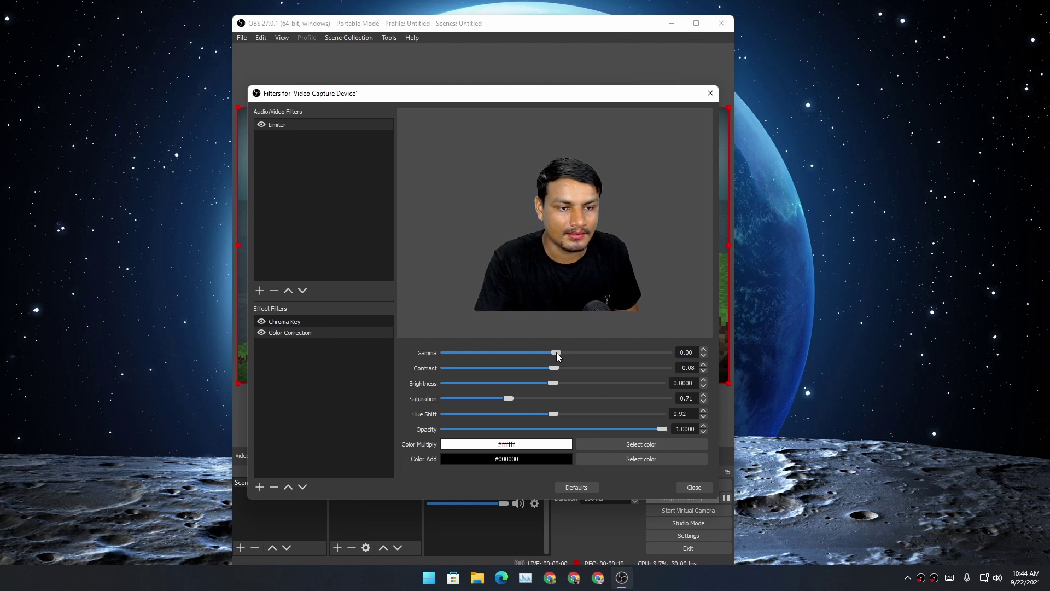
{"action": "left_click_drag", "start_coordinate": [557, 352], "coordinate": [552, 355]}
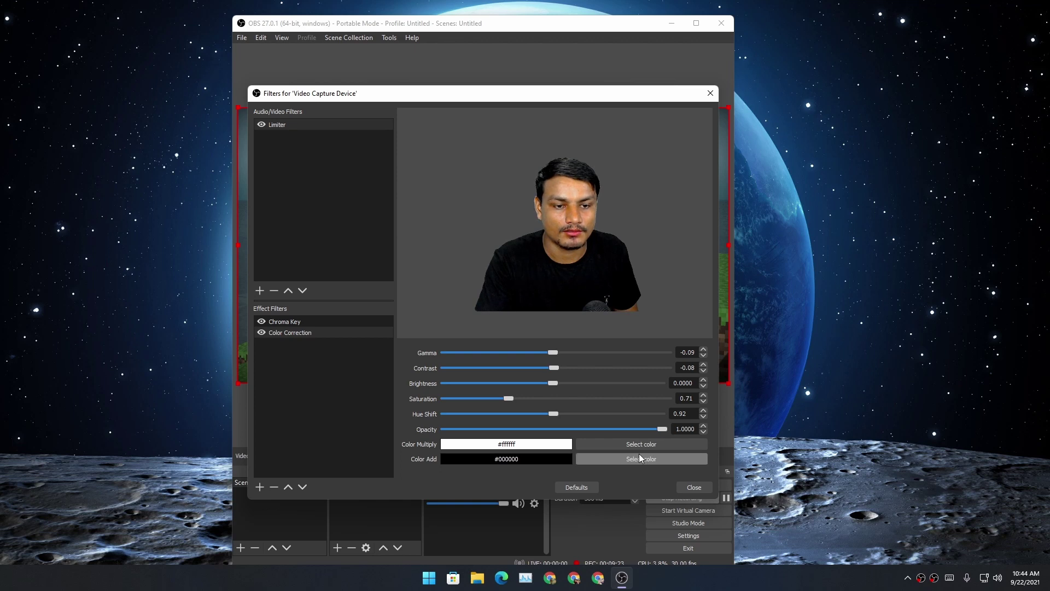
{"action": "left_click", "coordinate": [690, 487]}
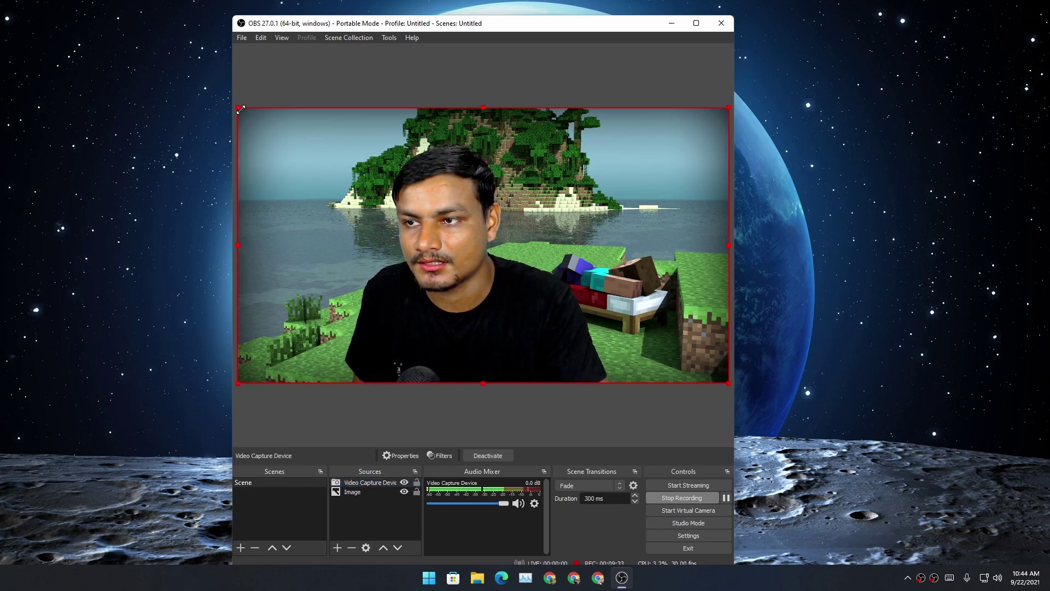
{"action": "mouse_move", "coordinate": [238, 107]}
{"action": "left_mouse_down"}
{"action": "mouse_move", "coordinate": [564, 279]}
{"action": "mouse_move", "coordinate": [583, 302]}
{"action": "left_mouse_up"}
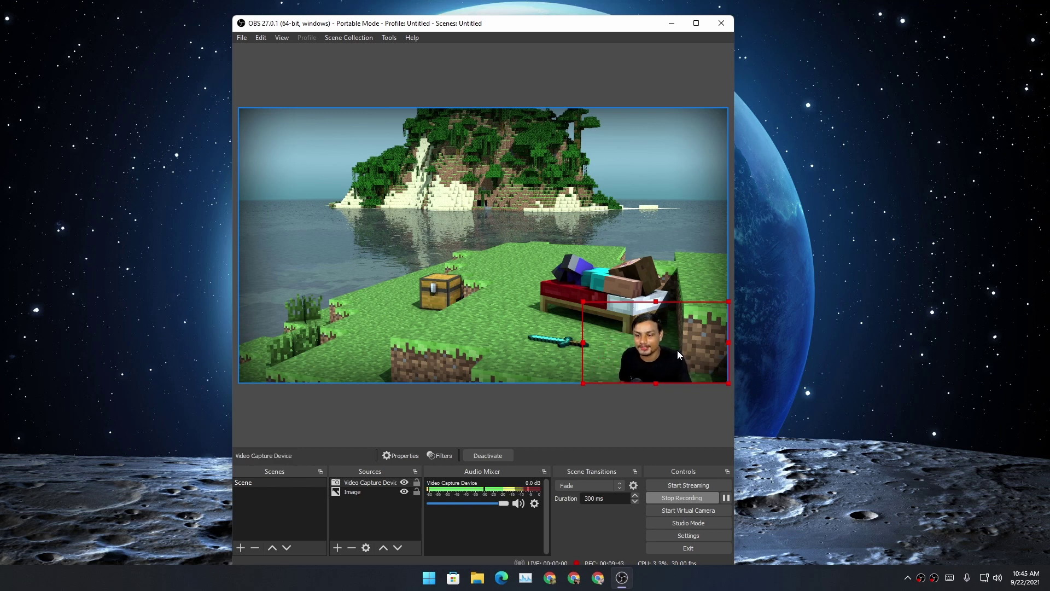
{"action": "mouse_move", "coordinate": [583, 301]}
{"action": "left_mouse_down"}
{"action": "mouse_move", "coordinate": [3, 96]}
{"action": "mouse_move", "coordinate": [35, 111]}
{"action": "left_mouse_up"}
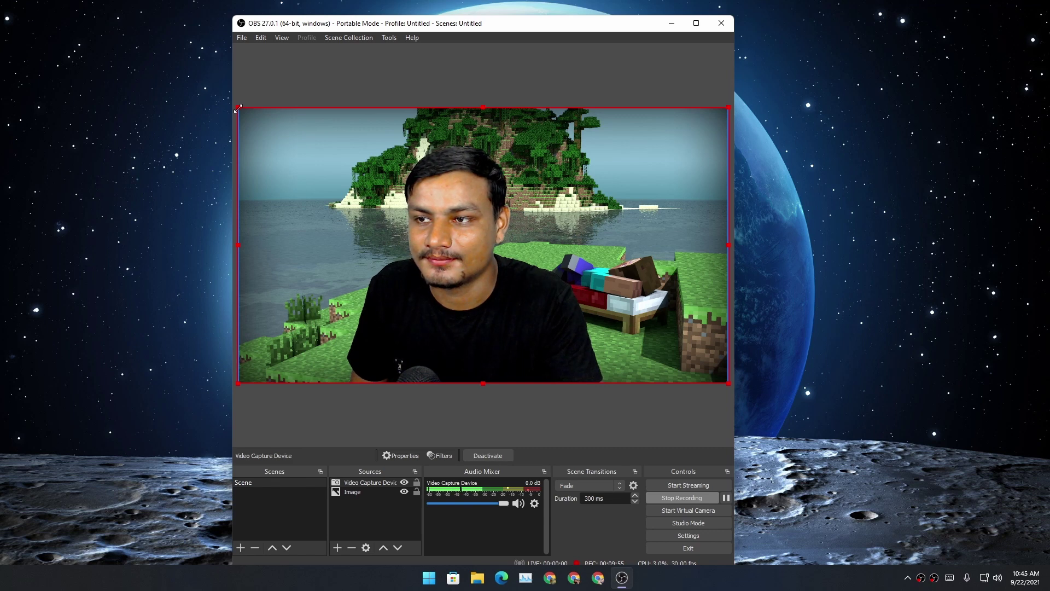
Change the webcam Color Correction Hue Shift to -41.33 and close the Filters window
{"action": "right_click", "coordinate": [363, 481]}
{"action": "left_click", "coordinate": [390, 474]}
{"action": "left_click", "coordinate": [305, 332]}
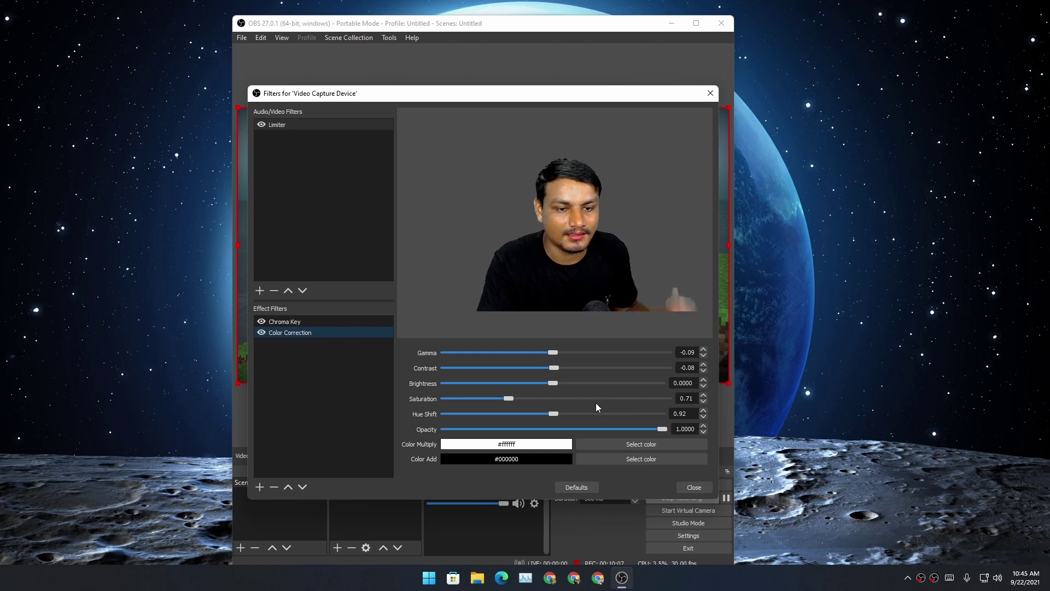
{"action": "left_click_drag", "start_coordinate": [556, 415], "coordinate": [531, 413]}
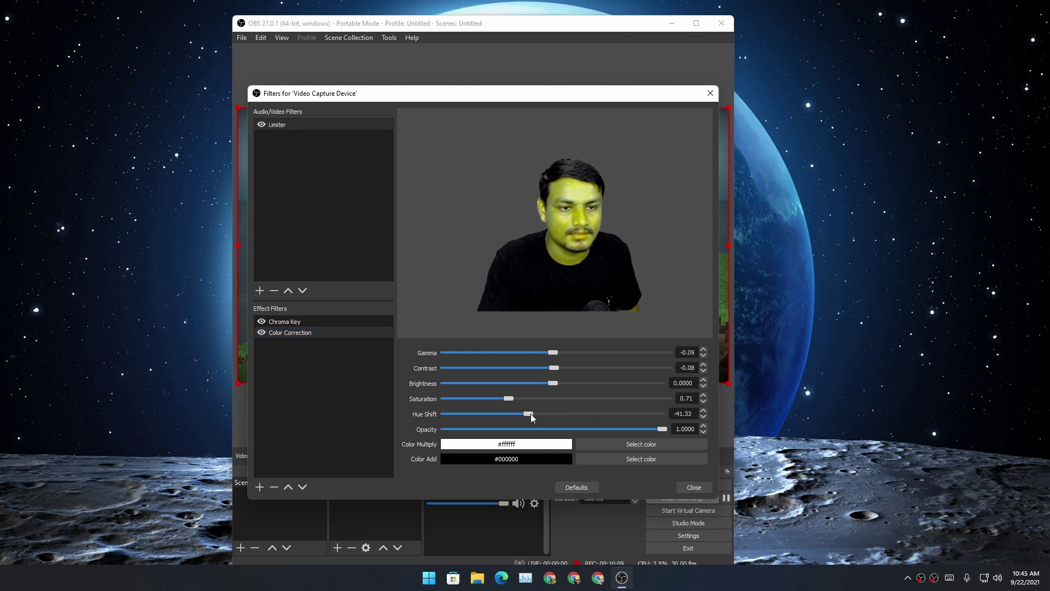
{"action": "left_click", "coordinate": [695, 486]}
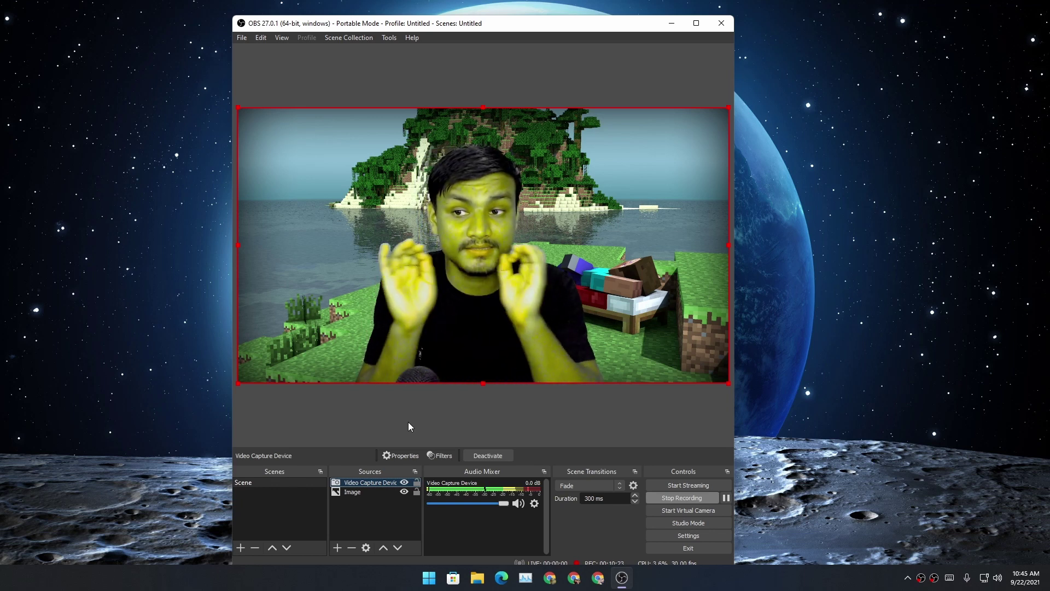
Open the webcam's Properties and cancel without making changes
{"action": "right_click", "coordinate": [371, 482]}
{"action": "left_click", "coordinate": [395, 474]}
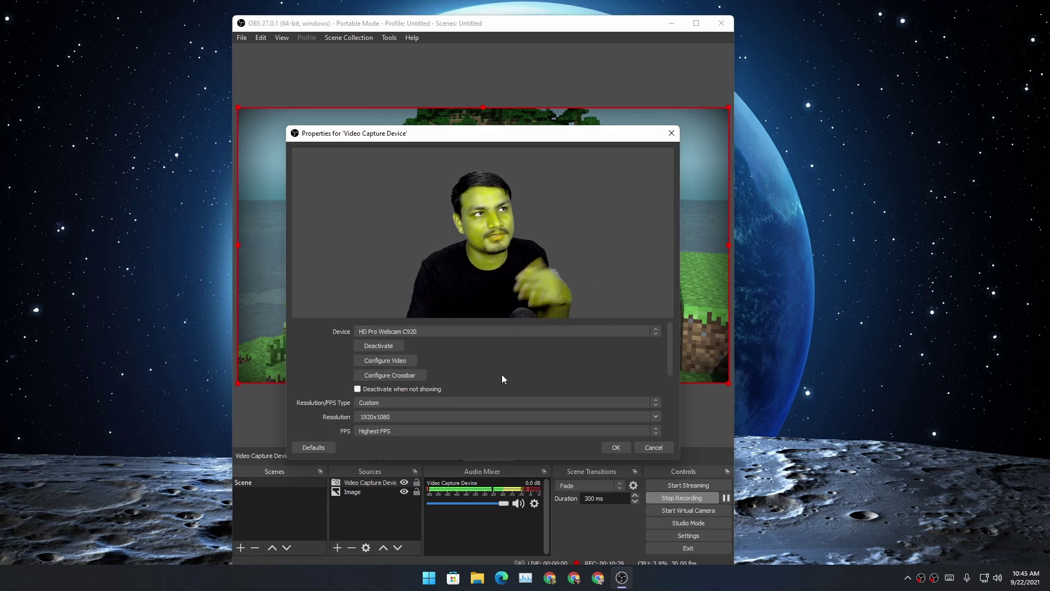
{"action": "left_click", "coordinate": [648, 448]}
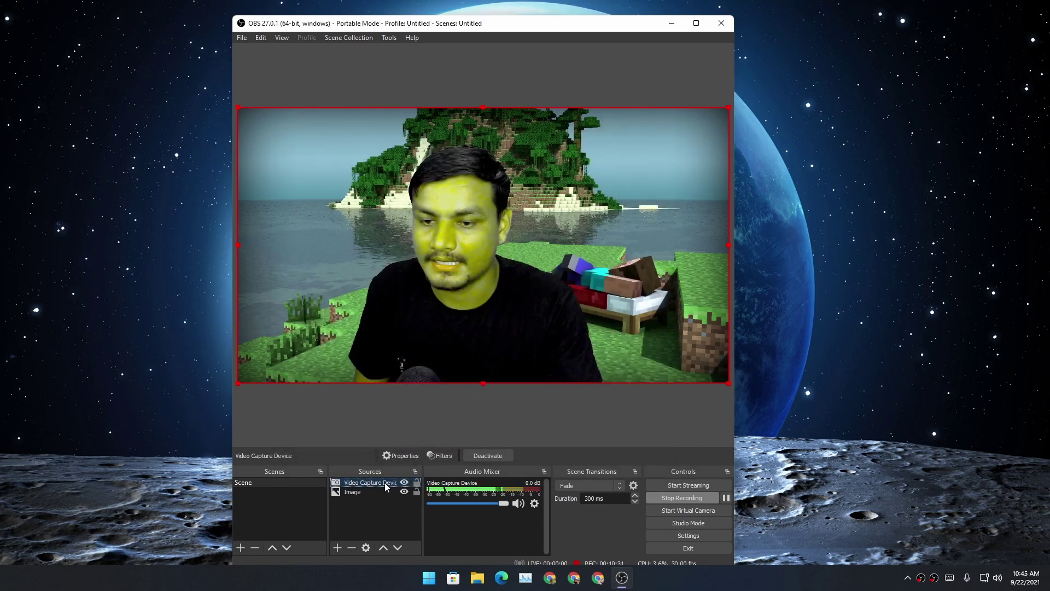
Reopen the webcam Filters and set the Chroma Key Smoothness to 11
{"action": "right_click", "coordinate": [385, 482]}
{"action": "left_click", "coordinate": [427, 463]}
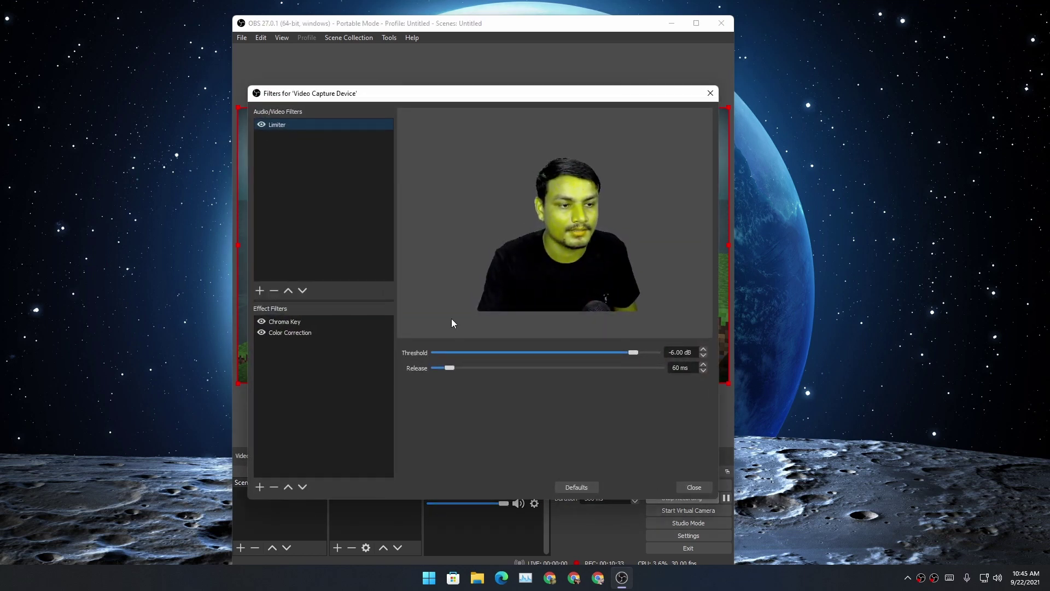
{"action": "left_click", "coordinate": [301, 322]}
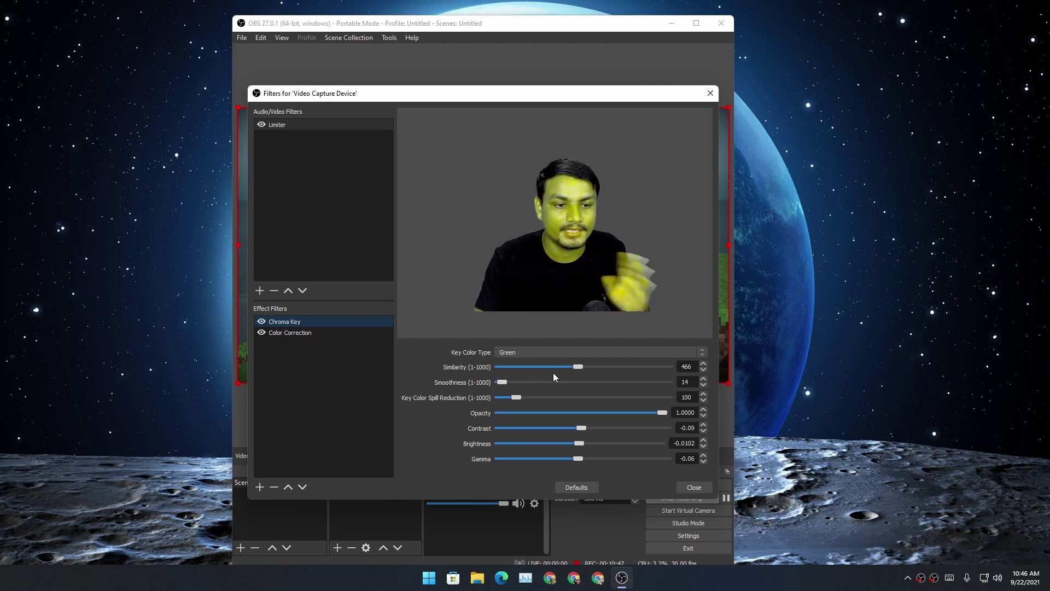
{"action": "left_click_drag", "start_coordinate": [501, 382], "coordinate": [465, 381]}
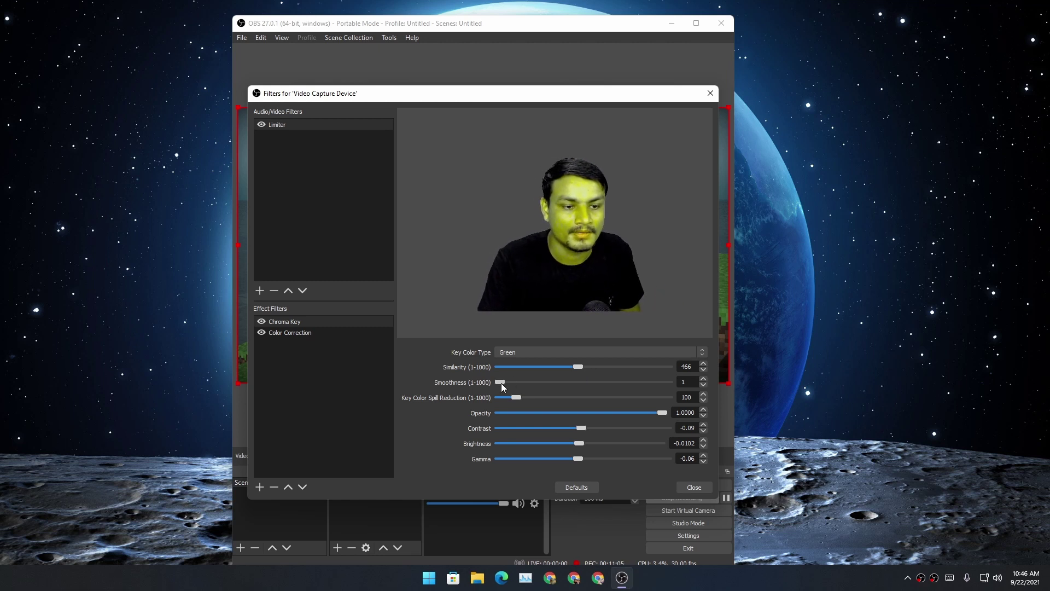
{"action": "left_click_drag", "start_coordinate": [501, 383], "coordinate": [503, 381]}
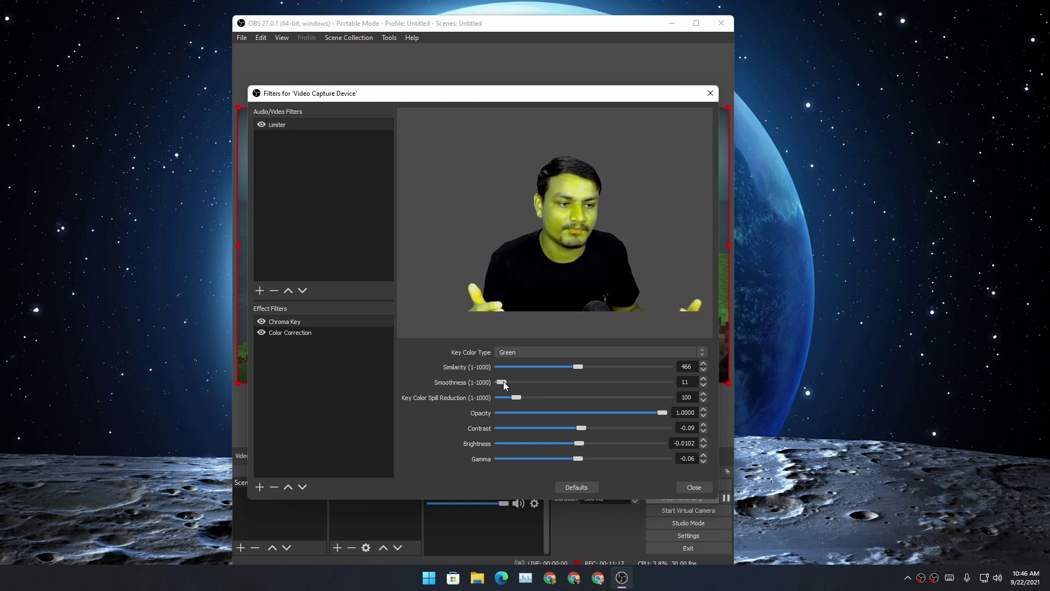
{"action": "left_click", "coordinate": [707, 485]}
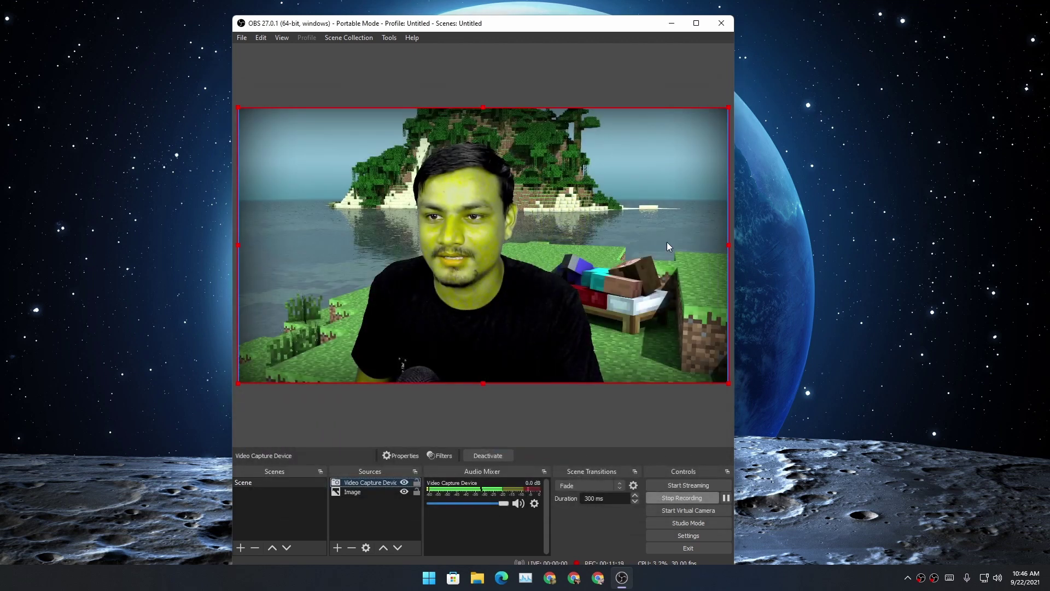